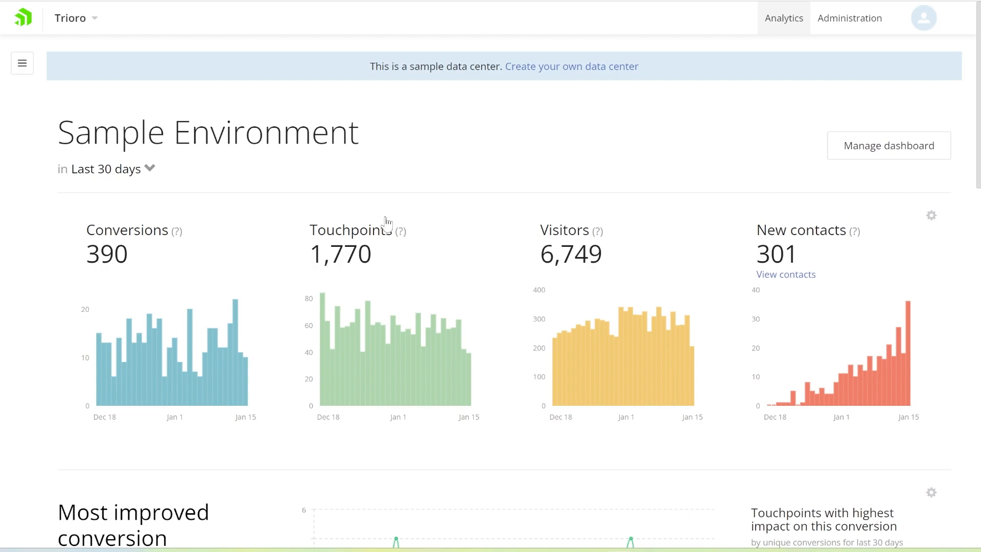
Open the IT Manager persona's report from the Personas overview and review its statistics and threshold chart.
{"action": "left_click", "coordinate": [22, 65]}
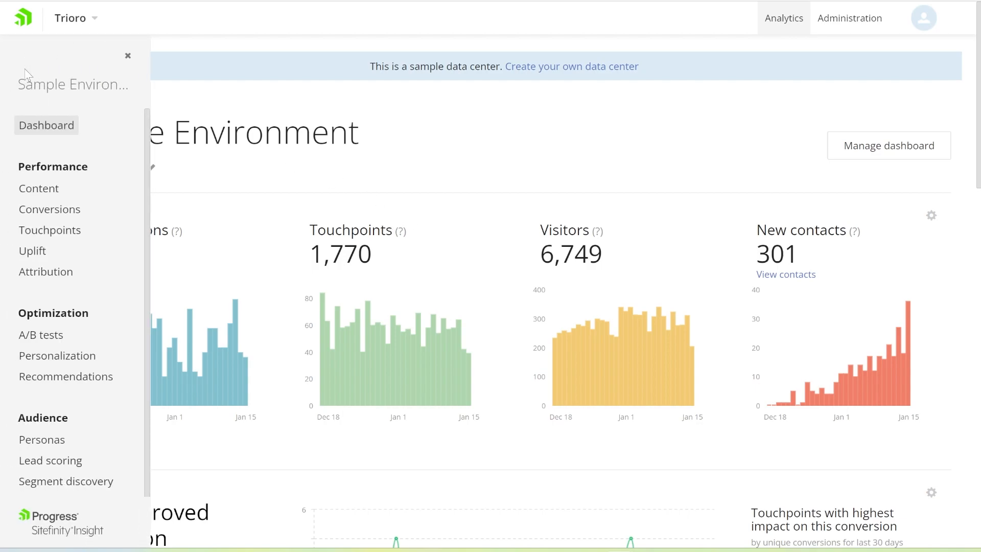
{"action": "scroll", "coordinate": [77, 284], "scroll_direction": "down", "scroll_amount": 1}
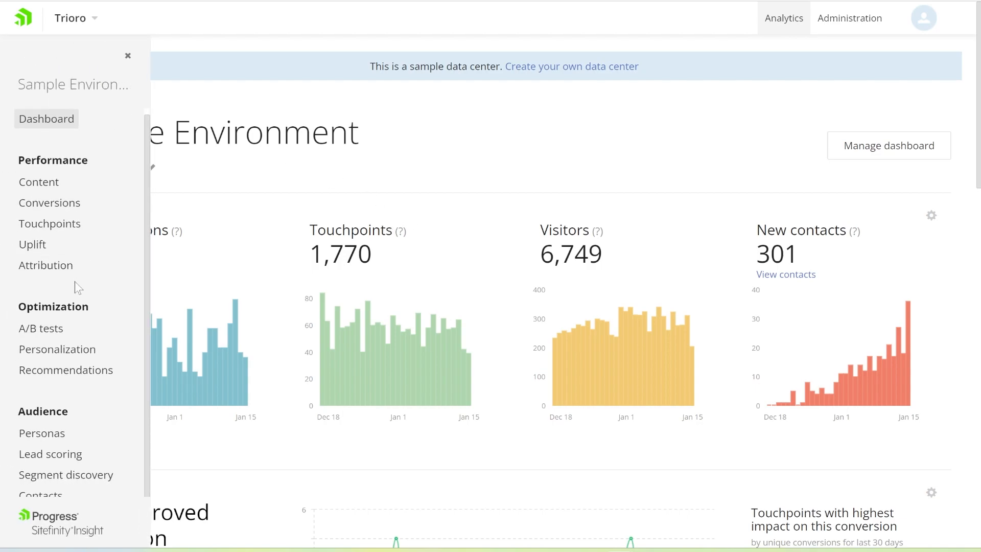
{"action": "left_click", "coordinate": [46, 436]}
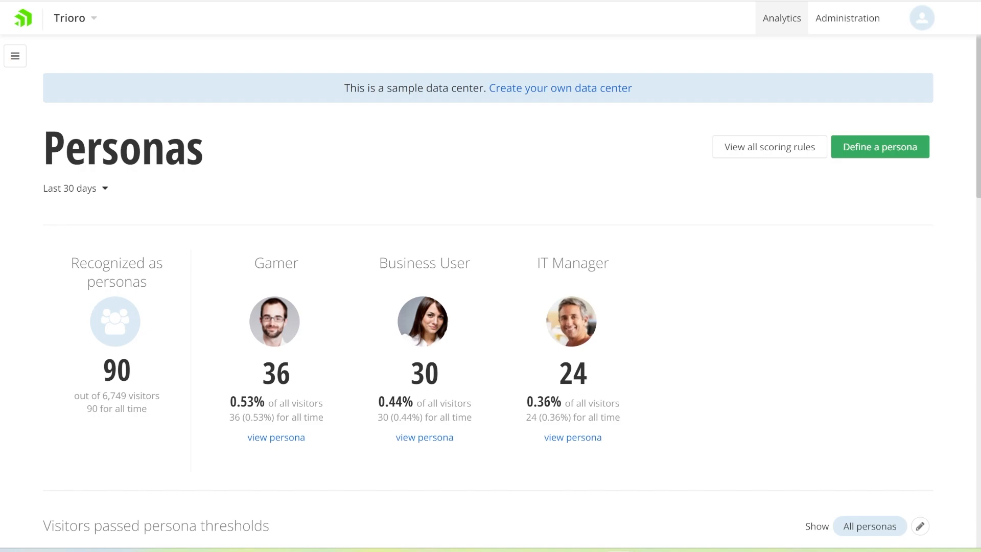
{"action": "left_click", "coordinate": [570, 329]}
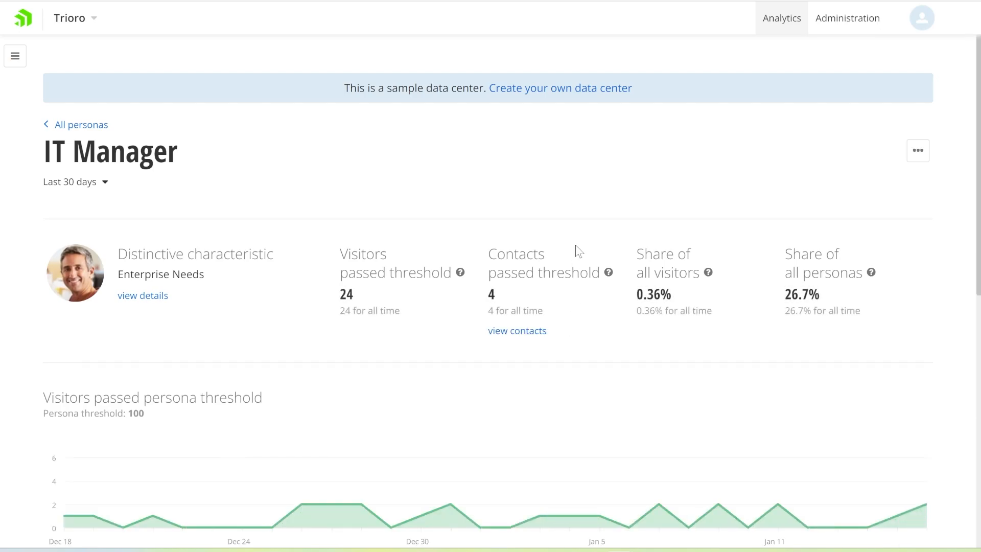
{"action": "scroll", "coordinate": [577, 251], "scroll_direction": "down", "scroll_amount": 3}
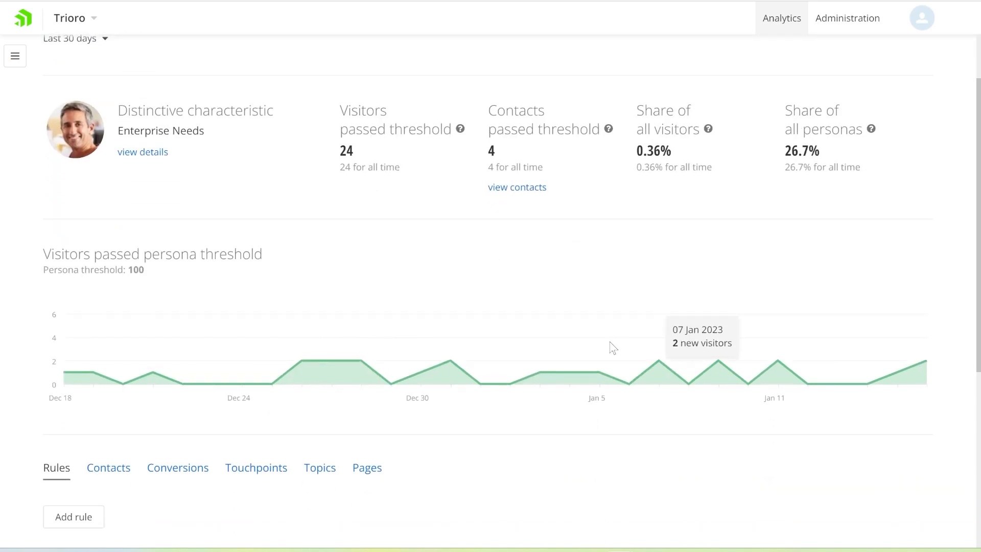
{"action": "scroll", "coordinate": [613, 348], "scroll_direction": "up", "scroll_amount": 3}
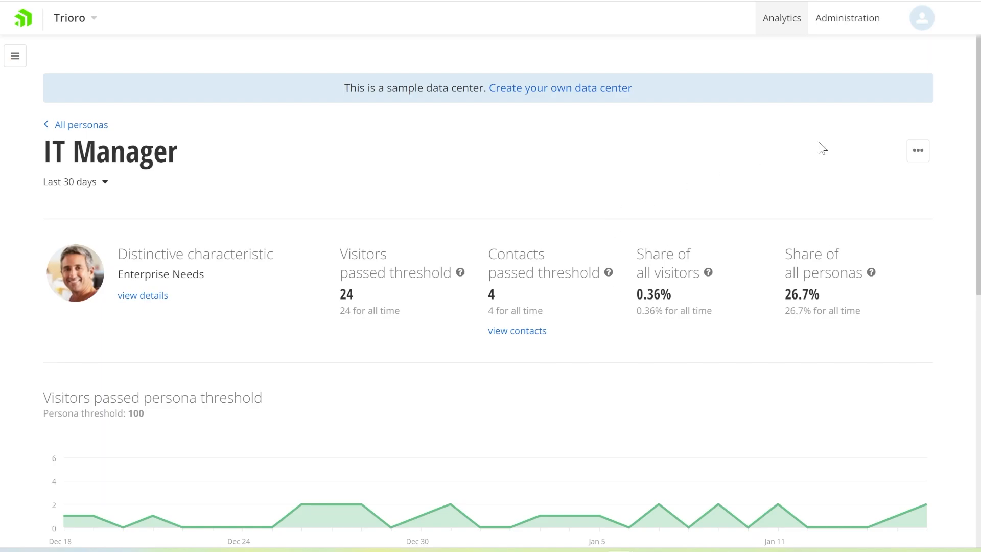
Open the IT Manager persona for editing, review its name, distinctive characteristic and threshold, and save the persona.
{"action": "left_click", "coordinate": [918, 152]}
{"action": "left_click", "coordinate": [854, 188]}
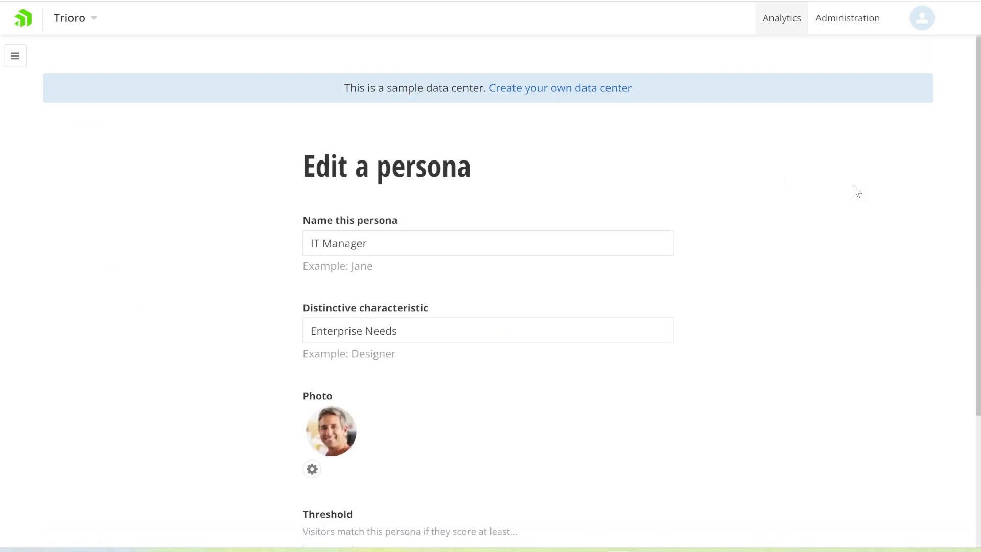
{"action": "left_click", "coordinate": [441, 239]}
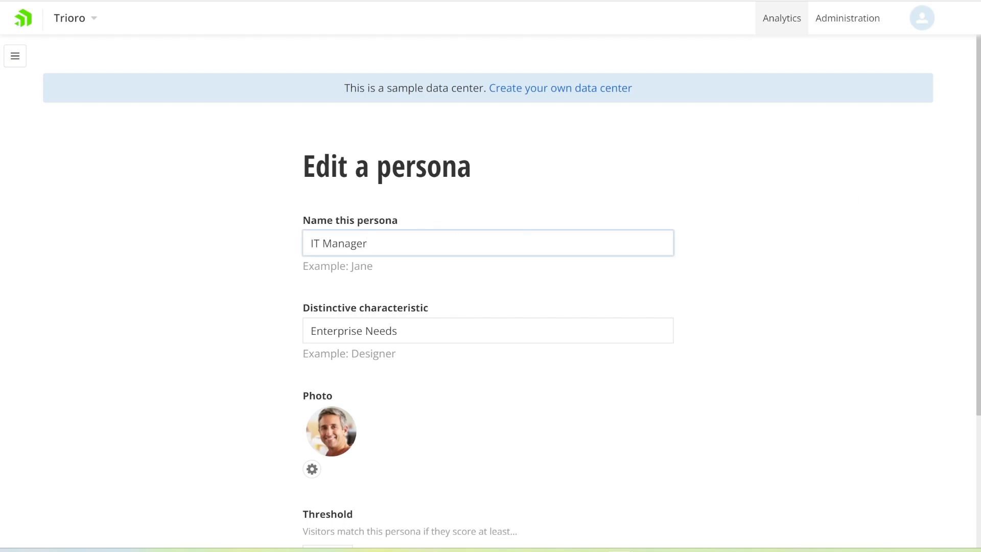
{"action": "left_click", "coordinate": [416, 337]}
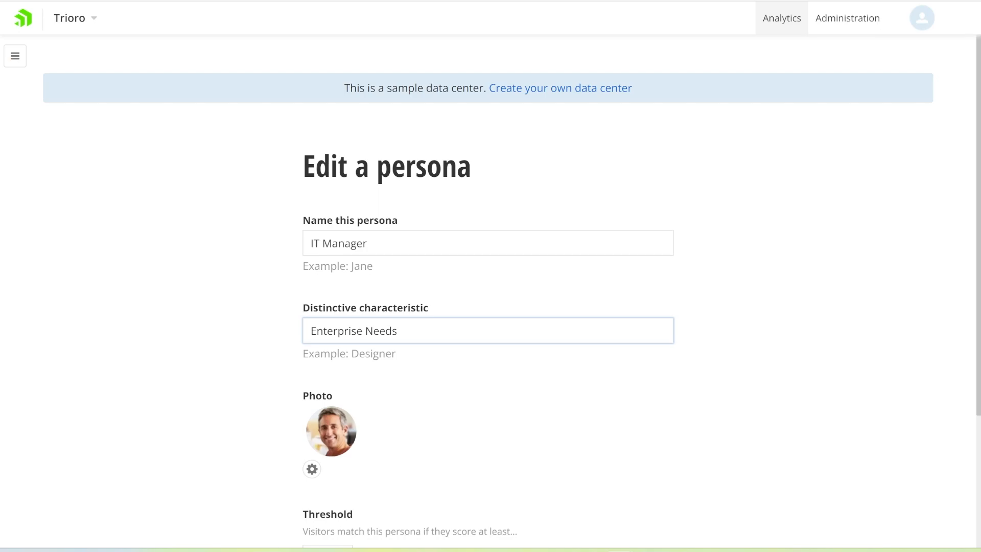
{"action": "scroll", "coordinate": [477, 418], "scroll_direction": "down", "scroll_amount": 3}
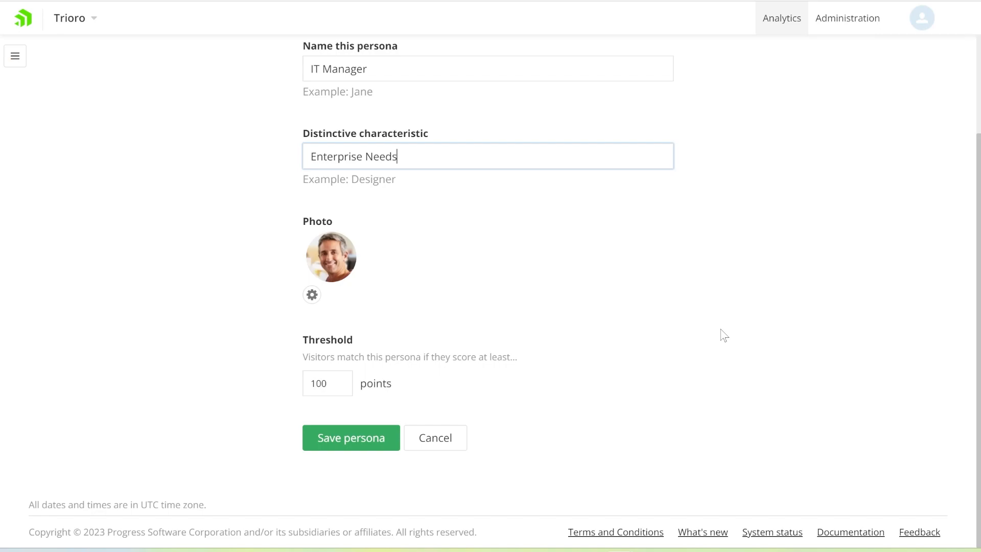
{"action": "left_click", "coordinate": [356, 444]}
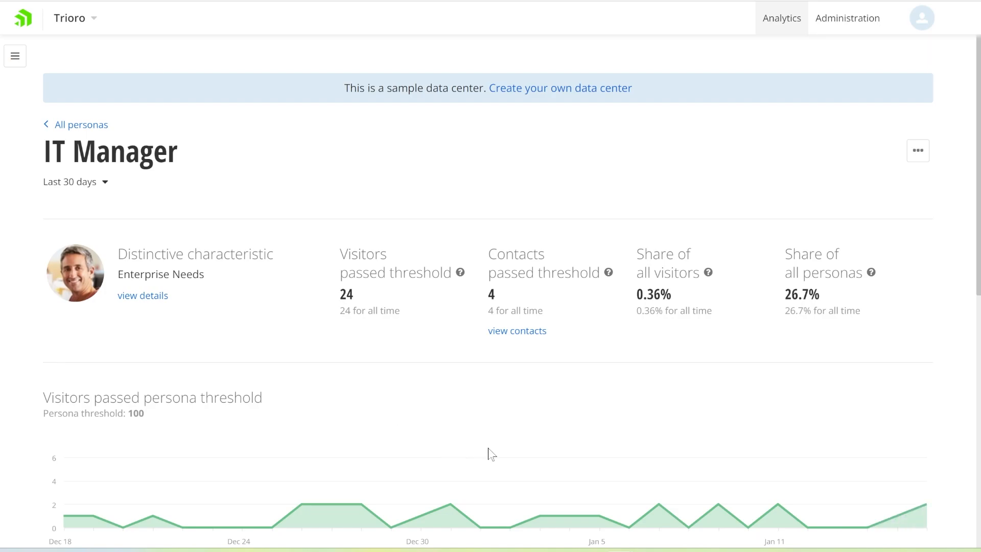
Start a new scoring rule for the IT Manager persona and examine the behaviours and custom interactions available as conditions.
{"action": "scroll", "coordinate": [489, 453], "scroll_direction": "down", "scroll_amount": 5}
{"action": "scroll", "coordinate": [489, 453], "scroll_direction": "down", "scroll_amount": 3}
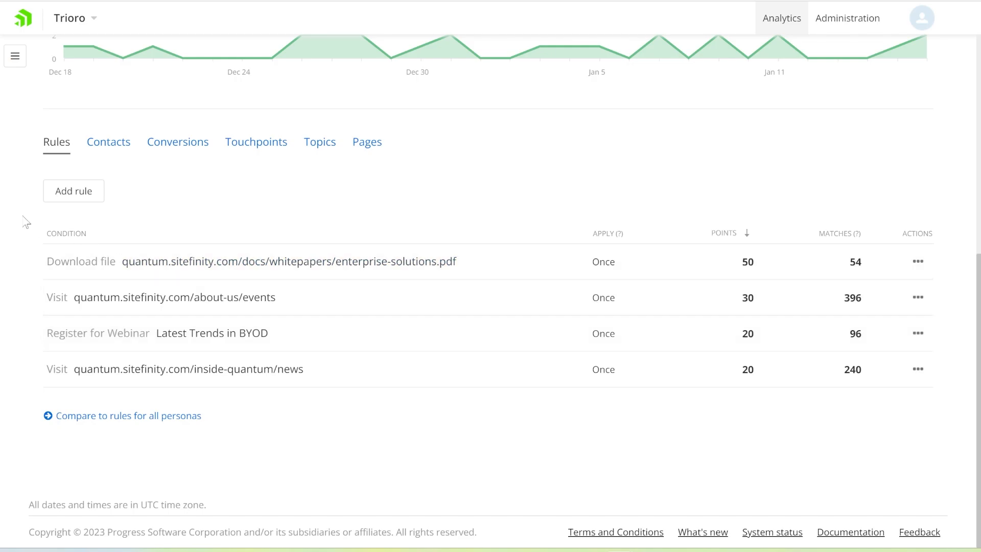
{"action": "left_click", "coordinate": [76, 192]}
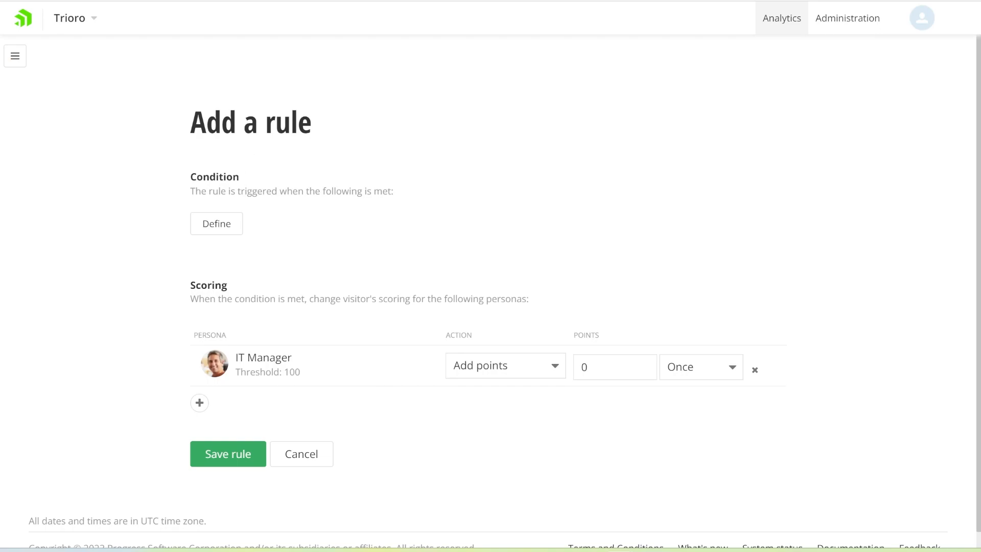
{"action": "left_click", "coordinate": [216, 228]}
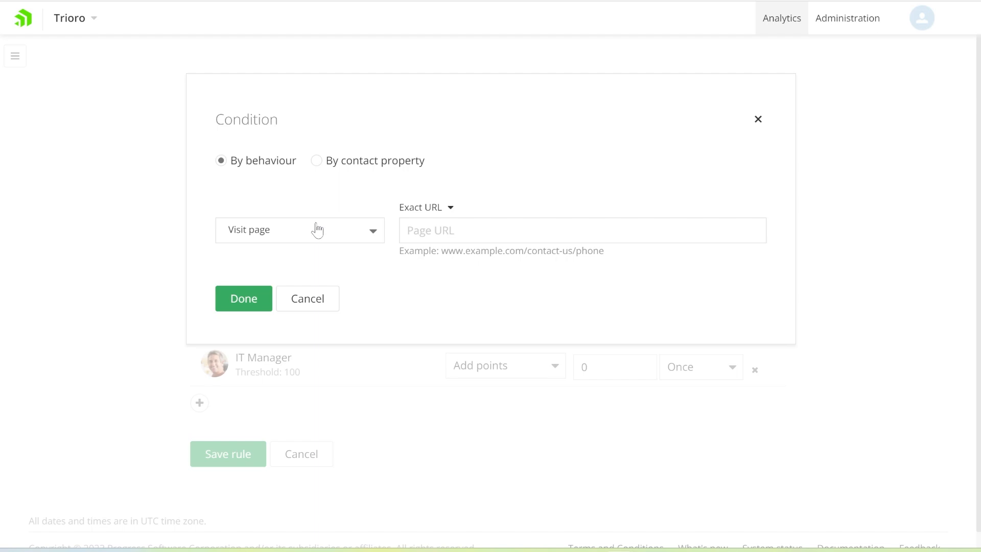
{"action": "left_click", "coordinate": [317, 230]}
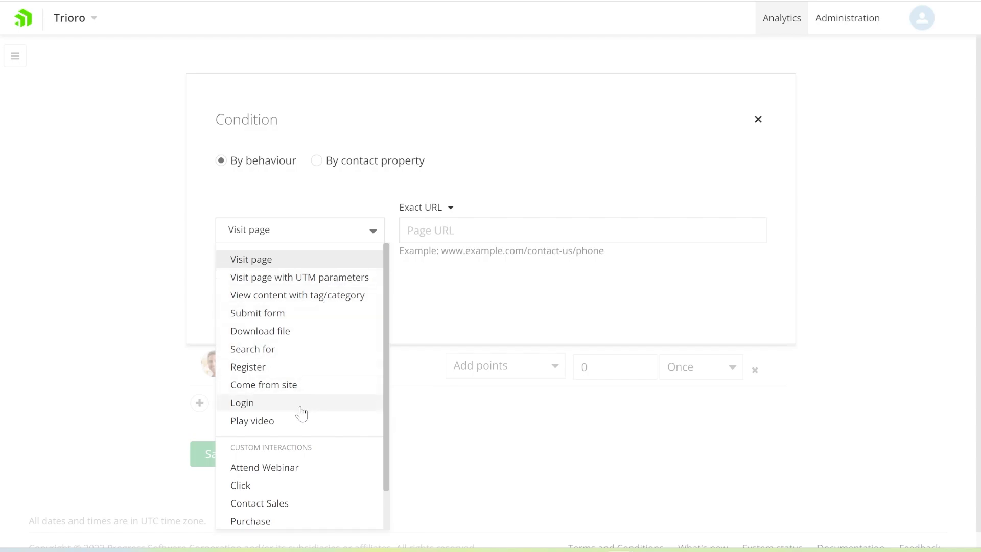
{"action": "scroll", "coordinate": [311, 395], "scroll_direction": "down", "scroll_amount": 1}
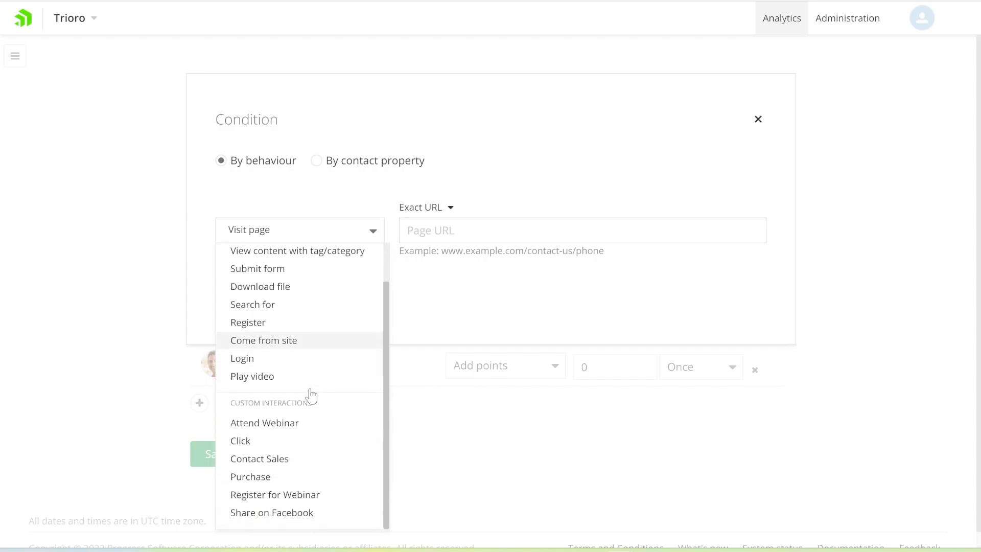
{"action": "scroll", "coordinate": [310, 396], "scroll_direction": "up", "scroll_amount": 1}
{"action": "scroll", "coordinate": [306, 350], "scroll_direction": "down", "scroll_amount": 1}
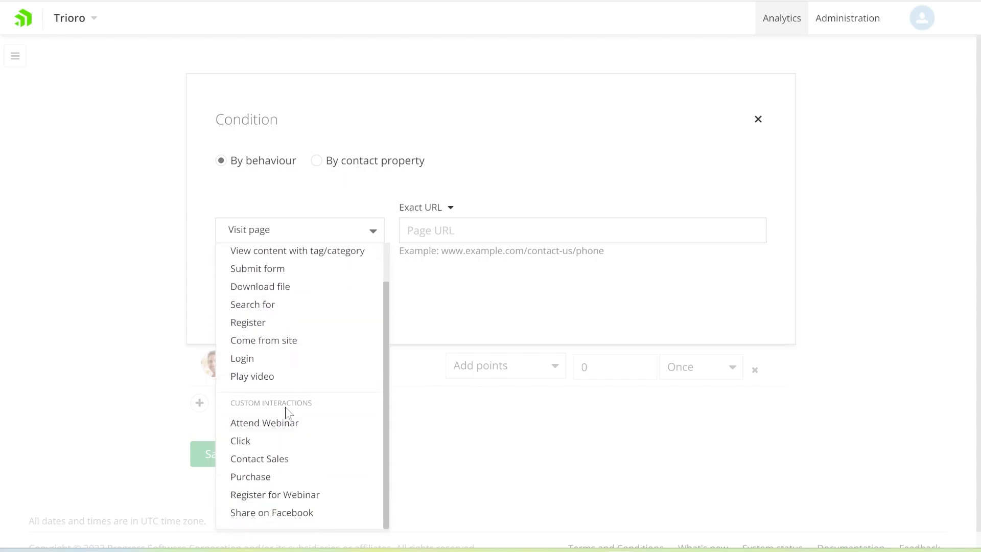
{"action": "scroll", "coordinate": [294, 429], "scroll_direction": "up", "scroll_amount": 1}
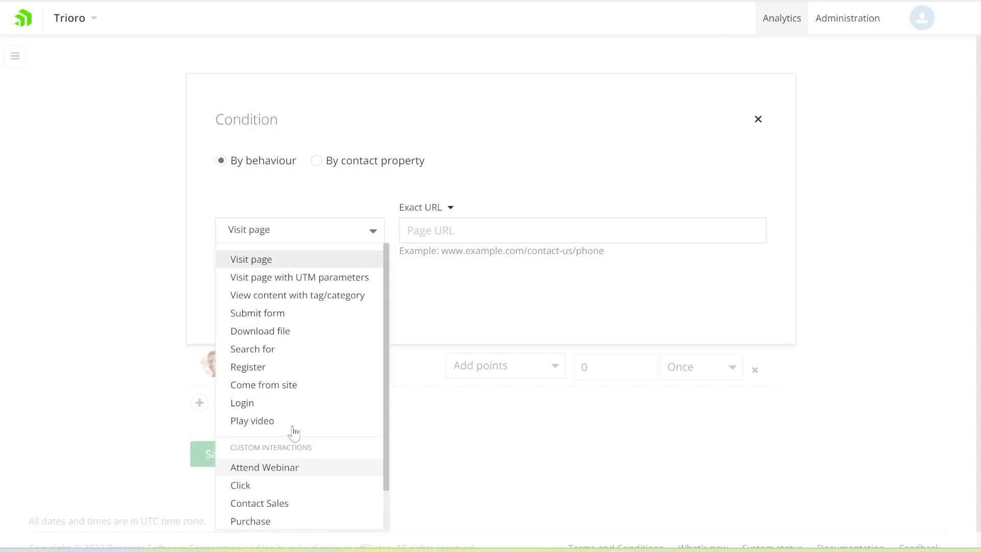
{"action": "left_click", "coordinate": [405, 109]}
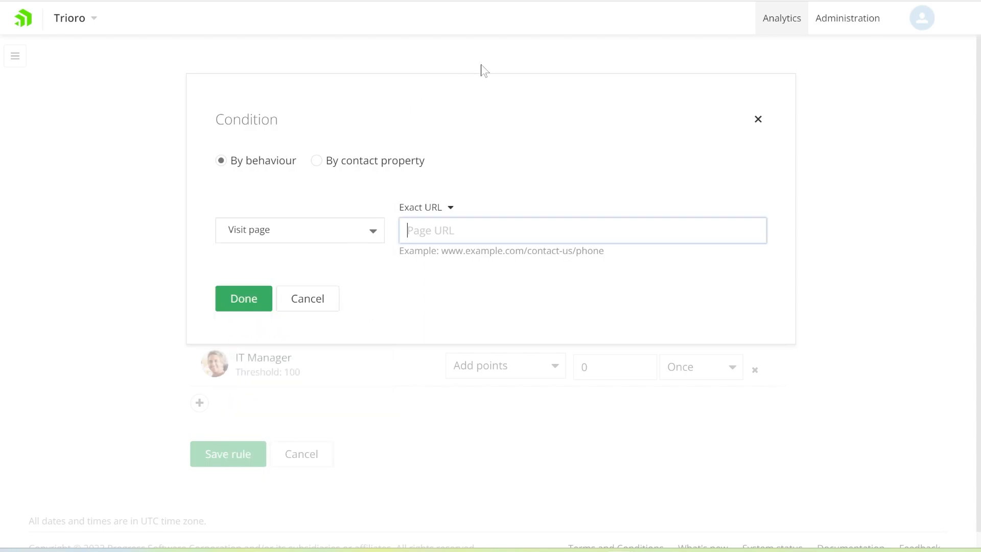
Define the rule's condition as visiting a page with "contact" as part of its URL.
{"action": "type", "text": "contact"}
{"action": "left_click", "coordinate": [441, 208]}
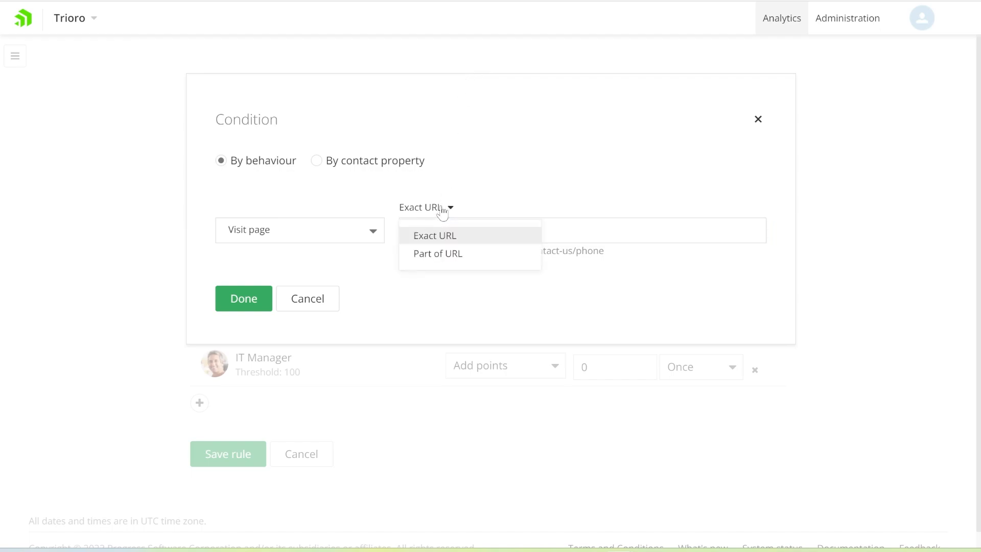
{"action": "left_click", "coordinate": [446, 258]}
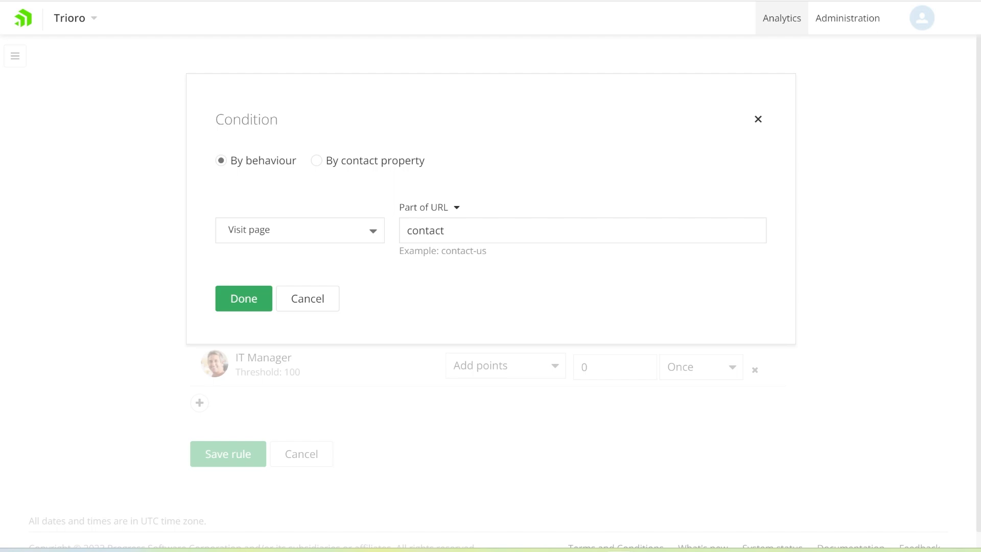
{"action": "left_click", "coordinate": [227, 305]}
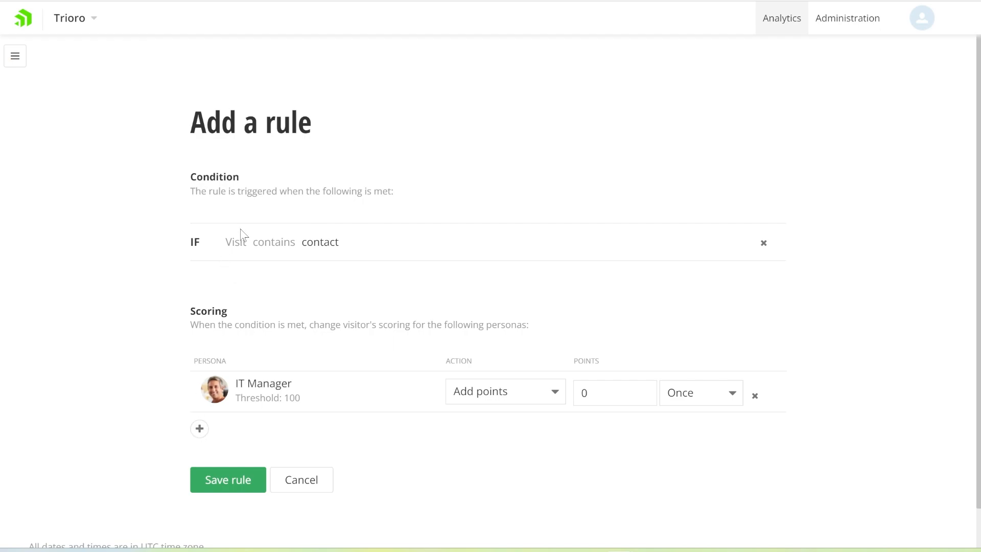
Add the Gamer persona to the rule's scoring.
{"action": "left_click", "coordinate": [201, 430]}
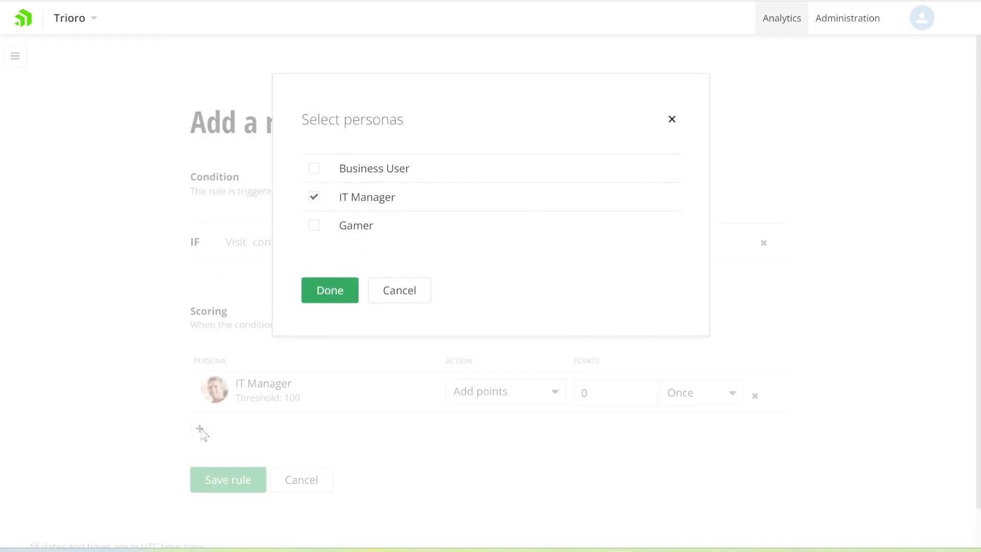
{"action": "left_click", "coordinate": [346, 231]}
{"action": "left_click", "coordinate": [336, 292]}
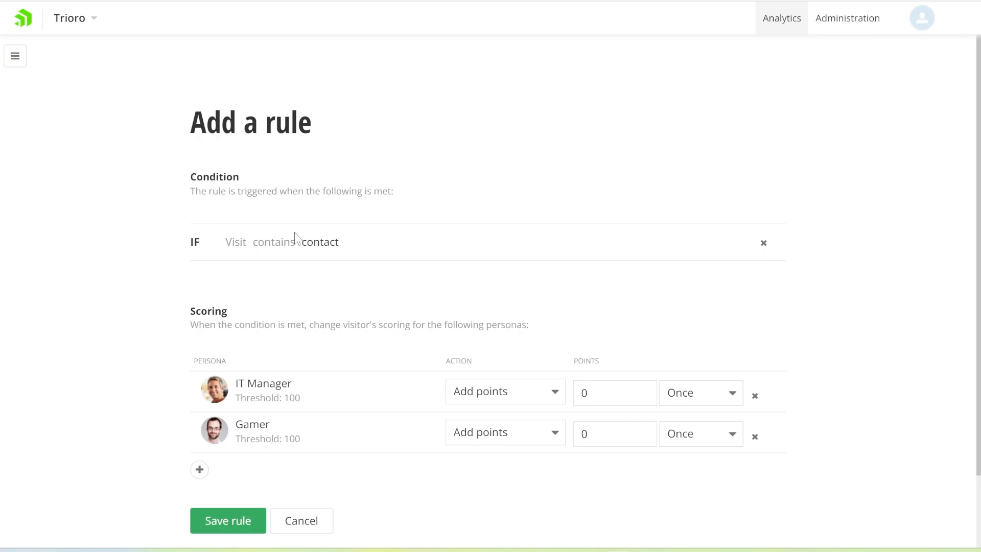
Set the points added for IT Manager to 75 and check the frequency options, leaving Once selected.
{"action": "left_click", "coordinate": [580, 401]}
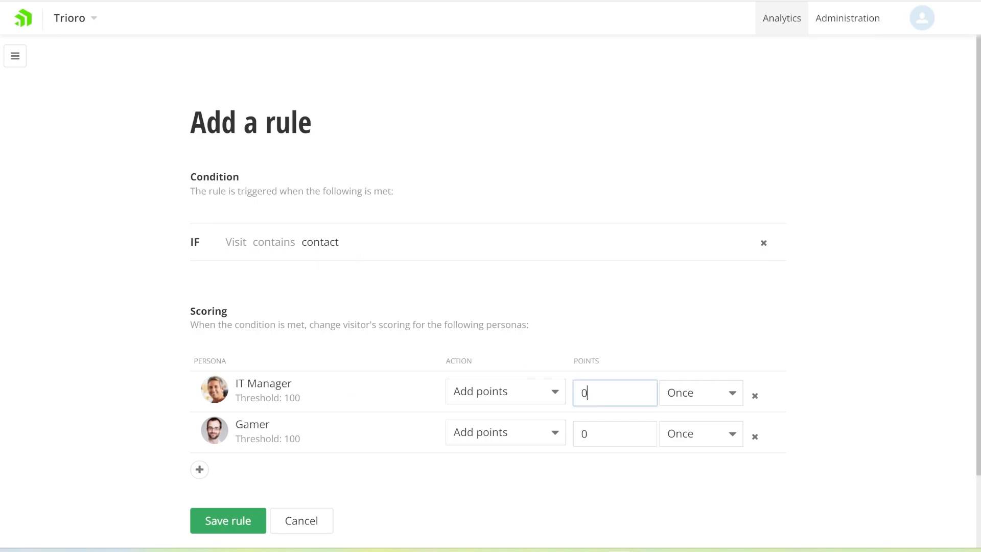
{"action": "double_click", "coordinate": [583, 392]}
{"action": "type", "text": "75"}
{"action": "left_click", "coordinate": [738, 398]}
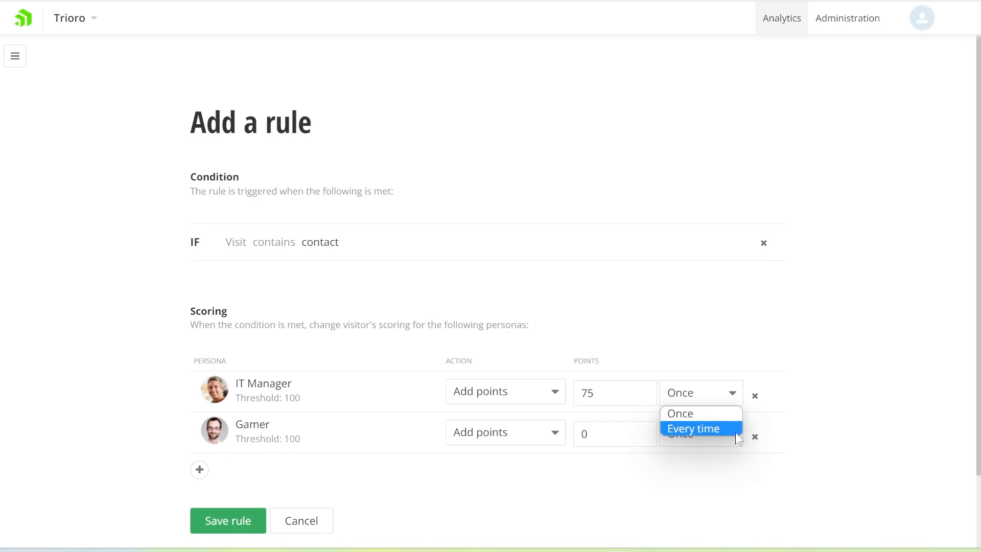
{"action": "left_click", "coordinate": [703, 323]}
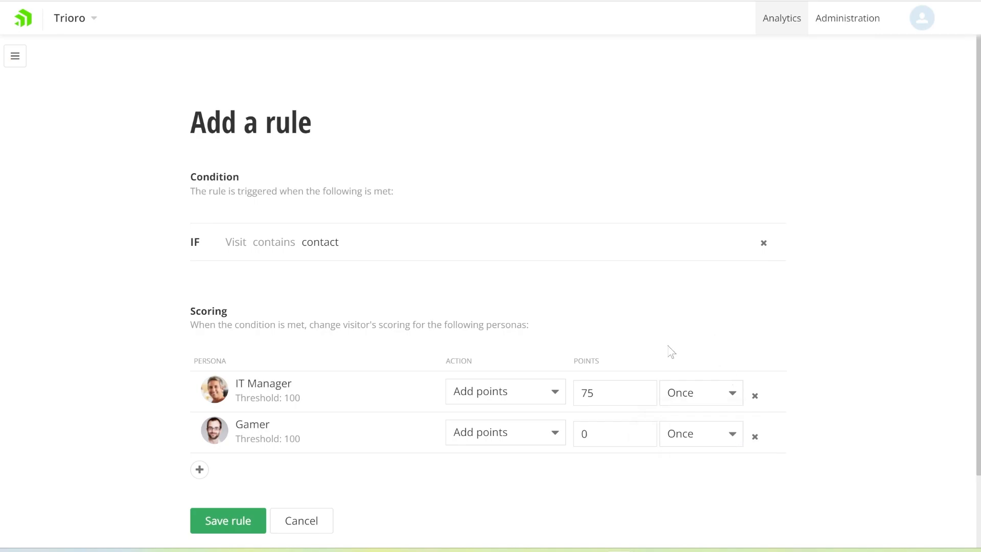
Set the points added for IT Manager to 10 and the Gamer action to Reset points to 0.
{"action": "double_click", "coordinate": [588, 393]}
{"action": "type", "text": "10"}
{"action": "key", "text": "Tab"}
{"action": "left_click", "coordinate": [533, 433]}
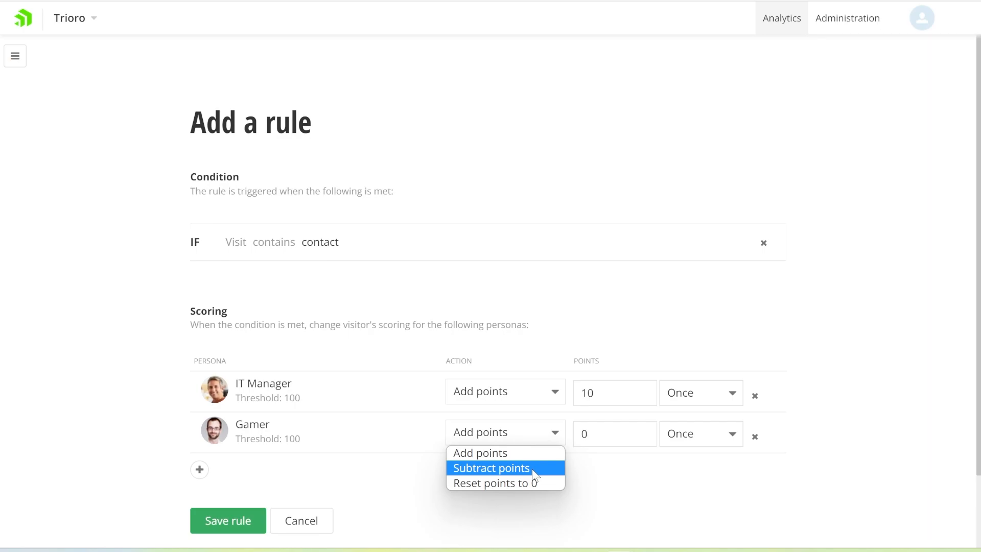
{"action": "left_click", "coordinate": [537, 482]}
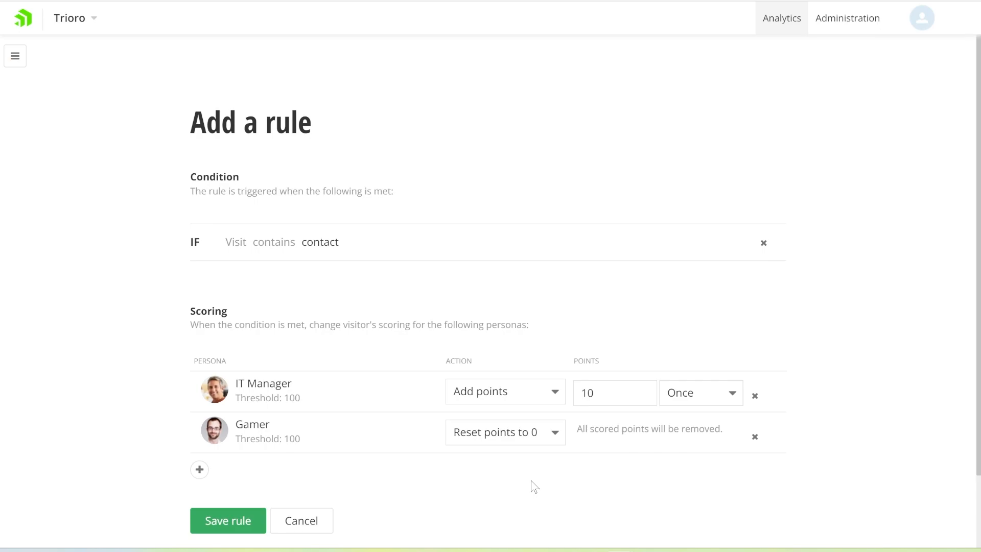
Cancel the new rule and examine the visitors threshold chart on the IT Manager persona's report.
{"action": "left_click", "coordinate": [303, 521]}
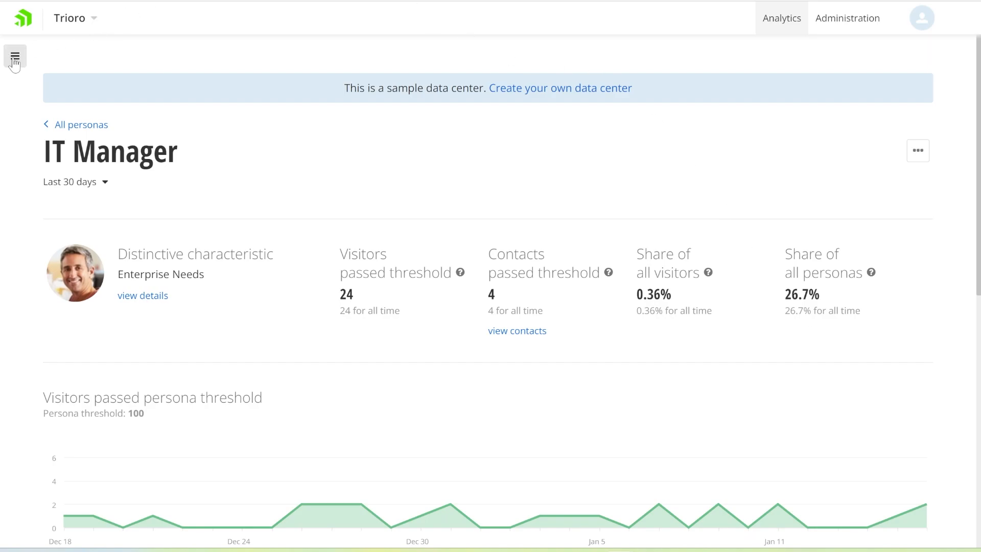
{"action": "scroll", "coordinate": [854, 116], "scroll_direction": "down", "scroll_amount": 3}
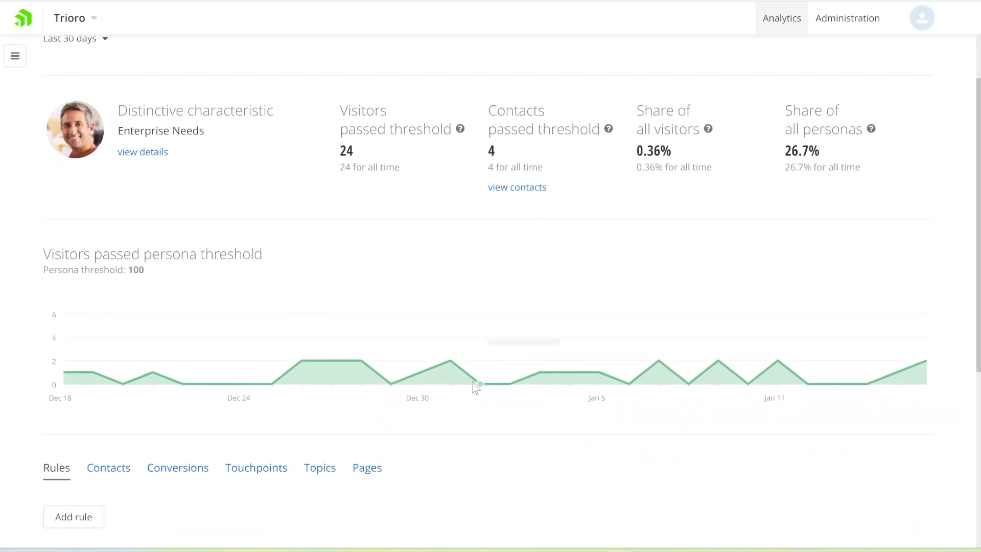
{"action": "mouse_move", "coordinate": [477, 387]}
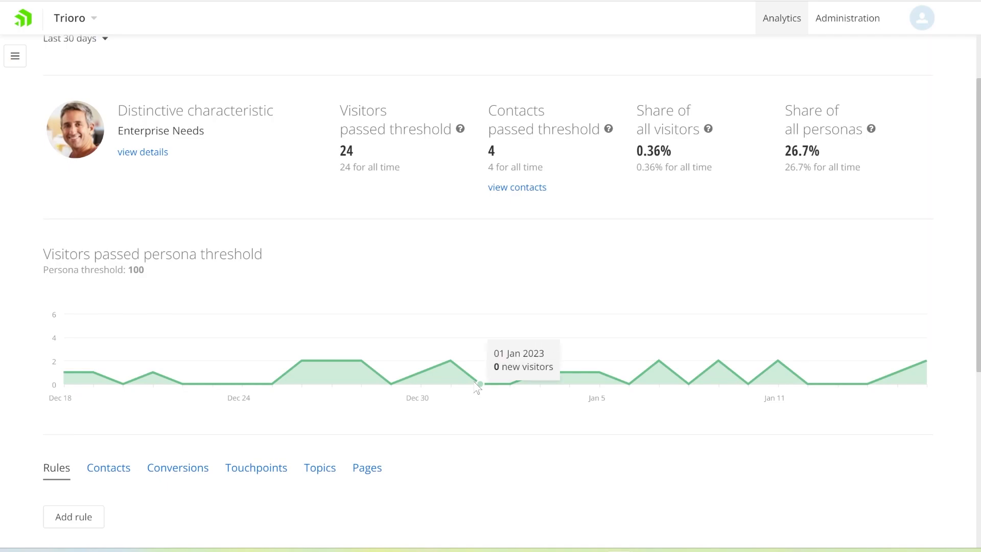